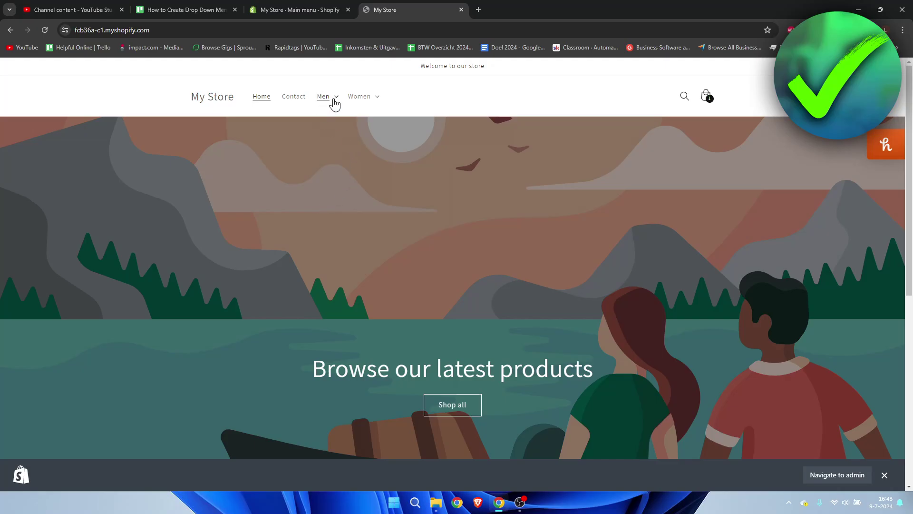
- Toggle the storefront's Women and Men drop-downs to show their collections, including Dresses and boots
click(380, 101)
click(415, 95)
click(337, 101)
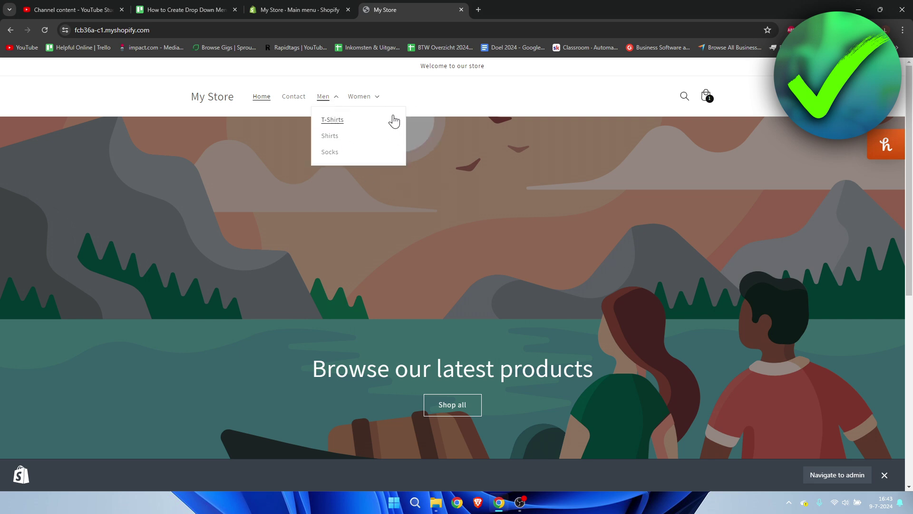
click(339, 100)
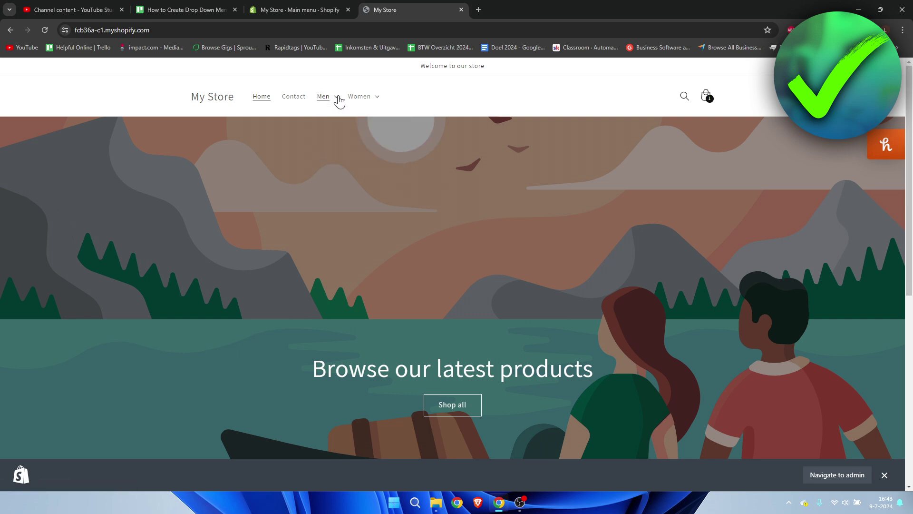
click(339, 101)
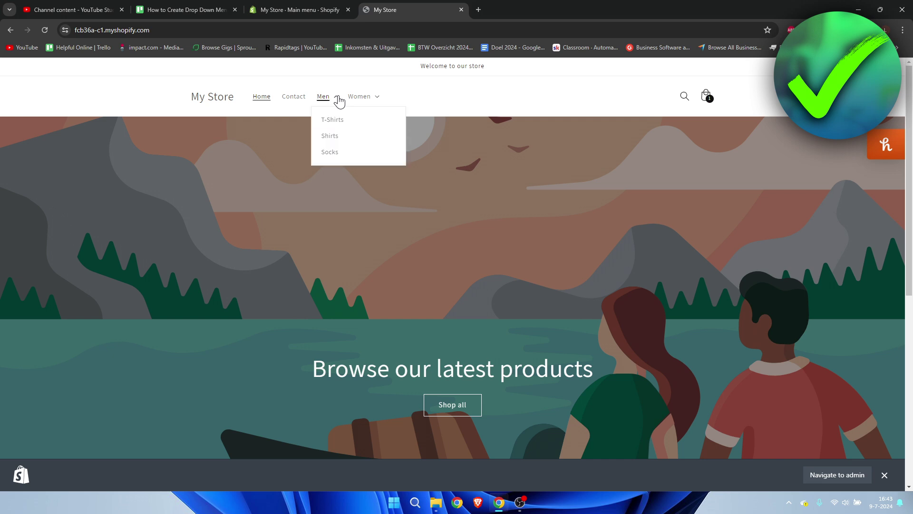
click(375, 98)
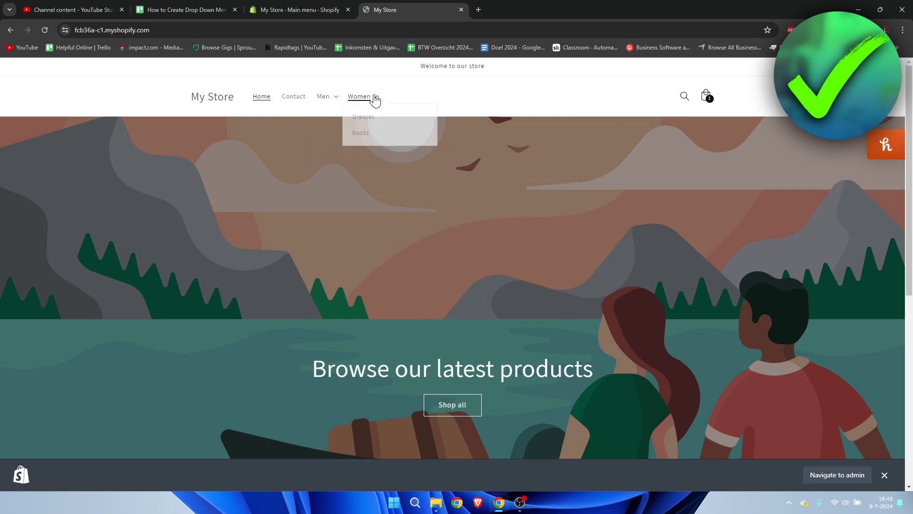
click(338, 101)
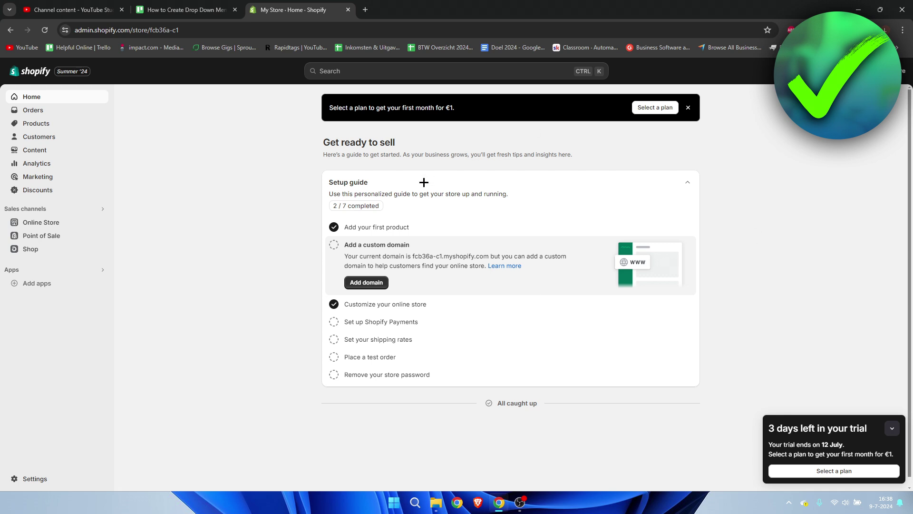
- Go to Online Store > Navigation and open the Main menu for editing
click(40, 222)
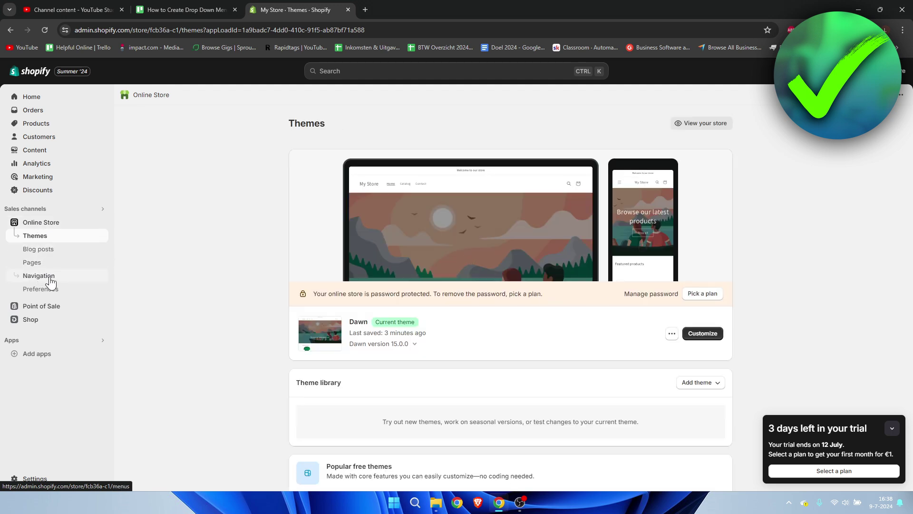
click(46, 277)
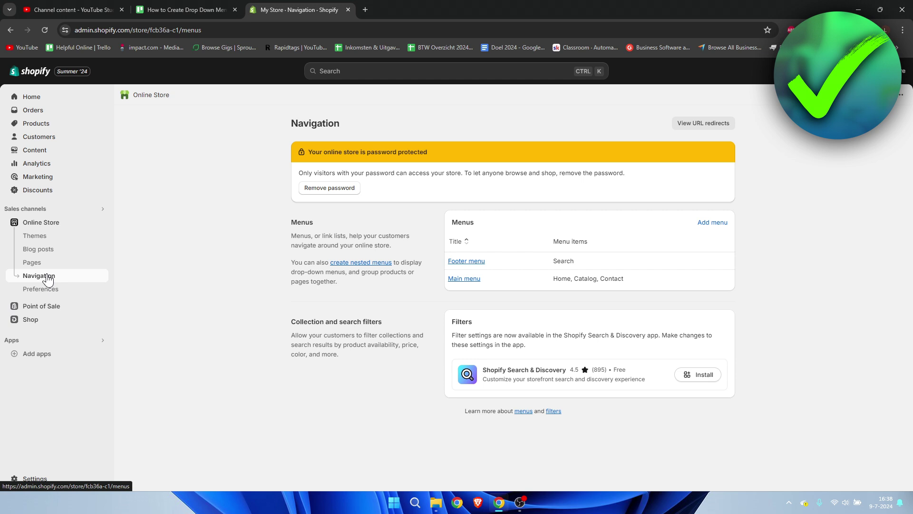
click(464, 280)
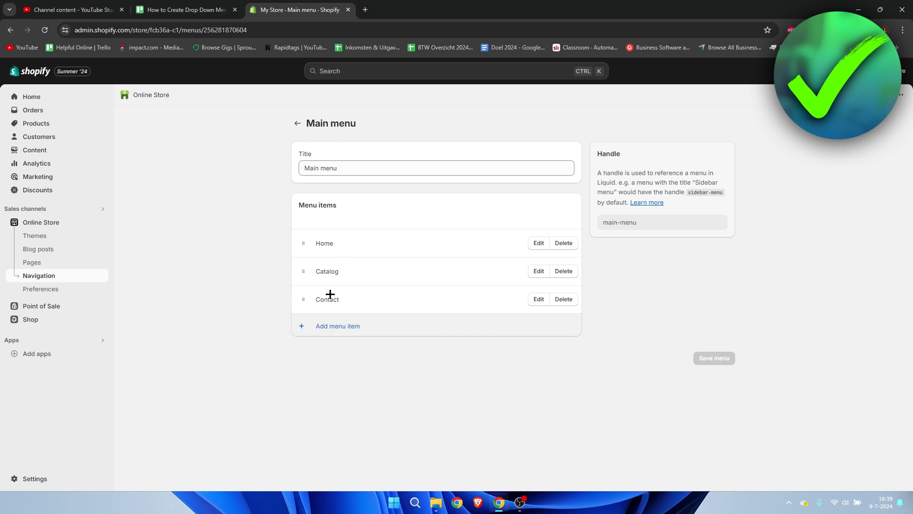
- Delete the Catalog item from the main menu and confirm the removal
click(564, 271)
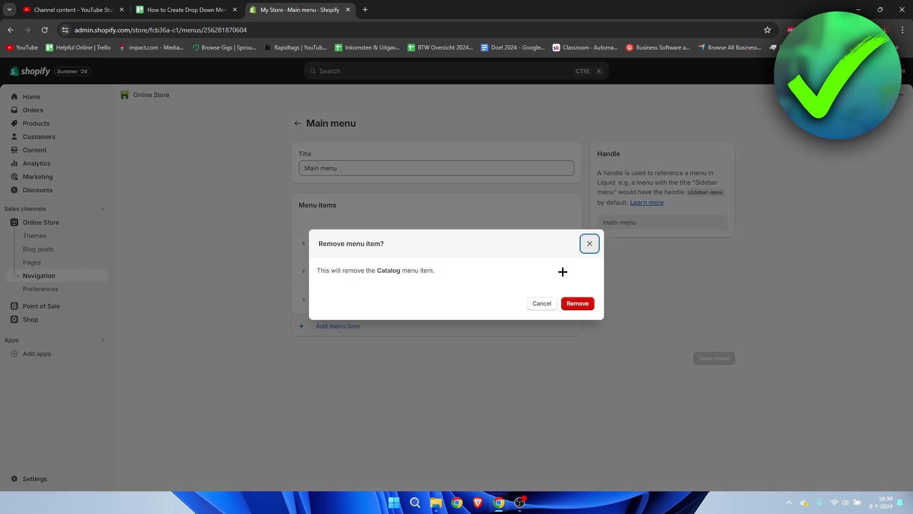
click(574, 301)
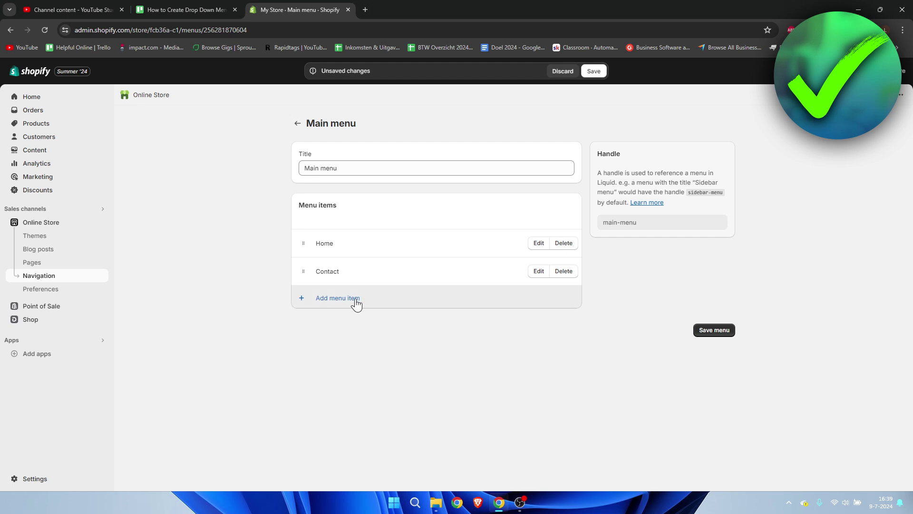
click(337, 298)
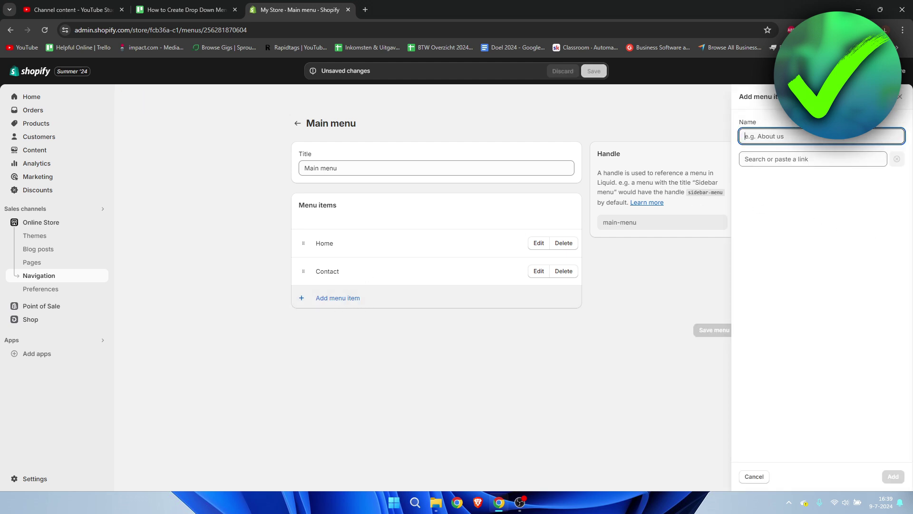
- Add a menu item named Men linked to Collections > Men
text(Men)
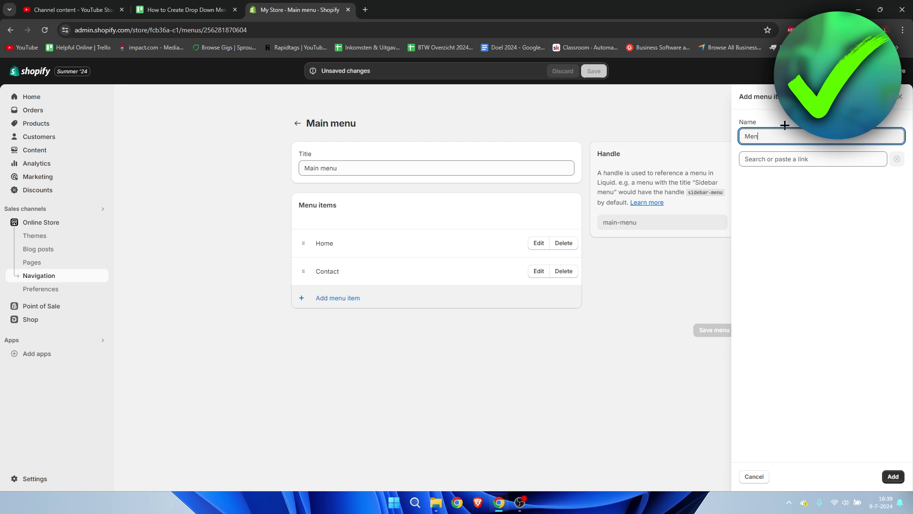
click(801, 158)
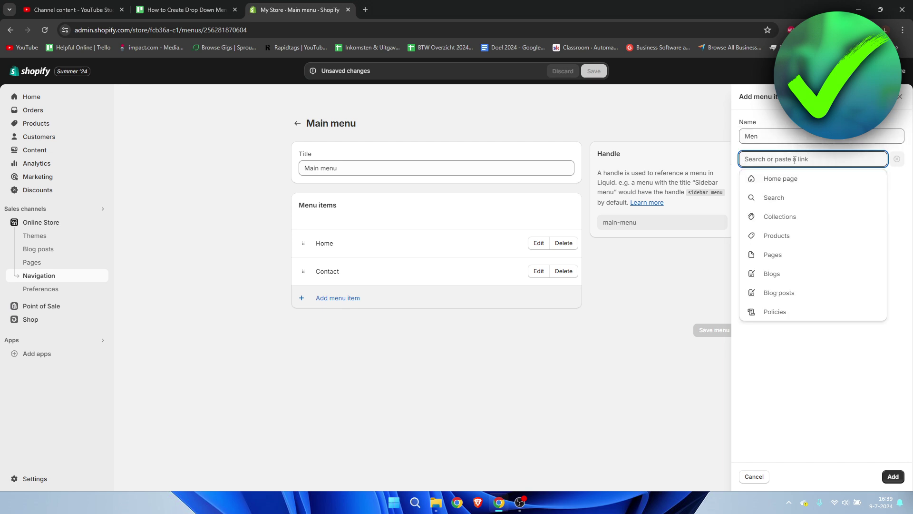
click(793, 218)
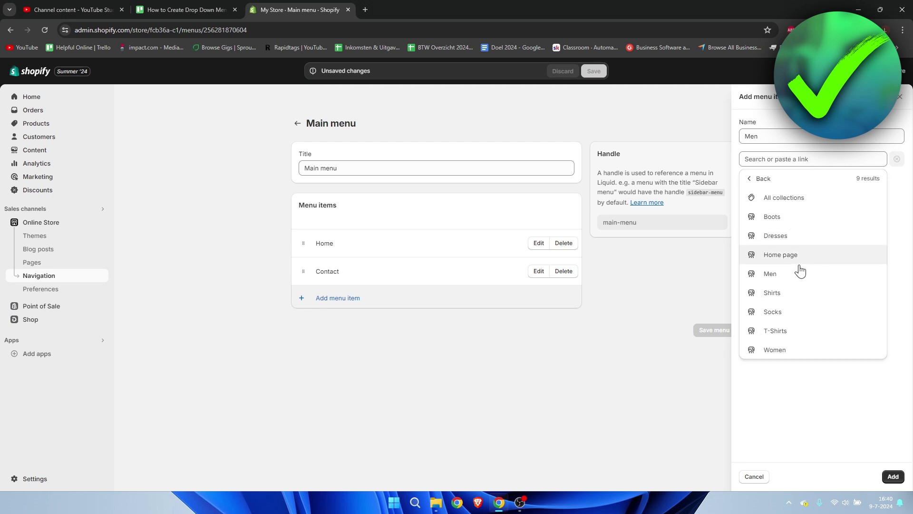
click(794, 272)
click(893, 477)
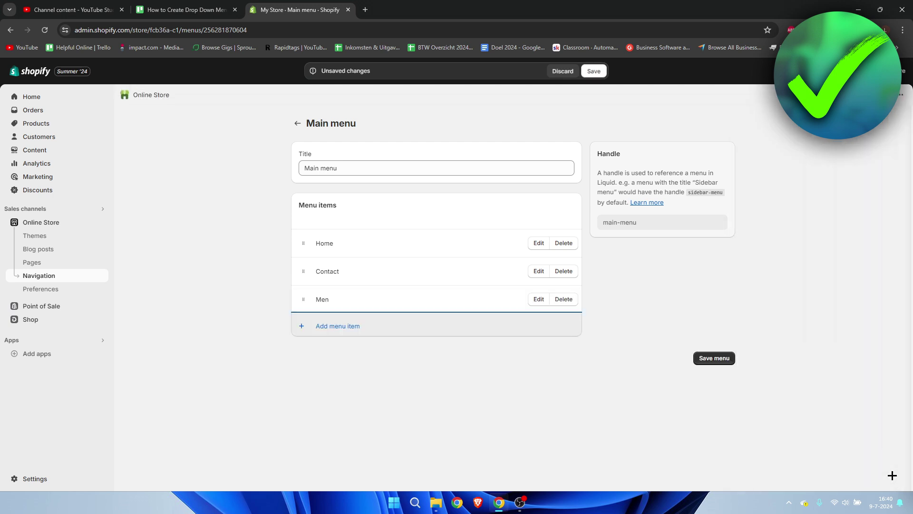
click(325, 327)
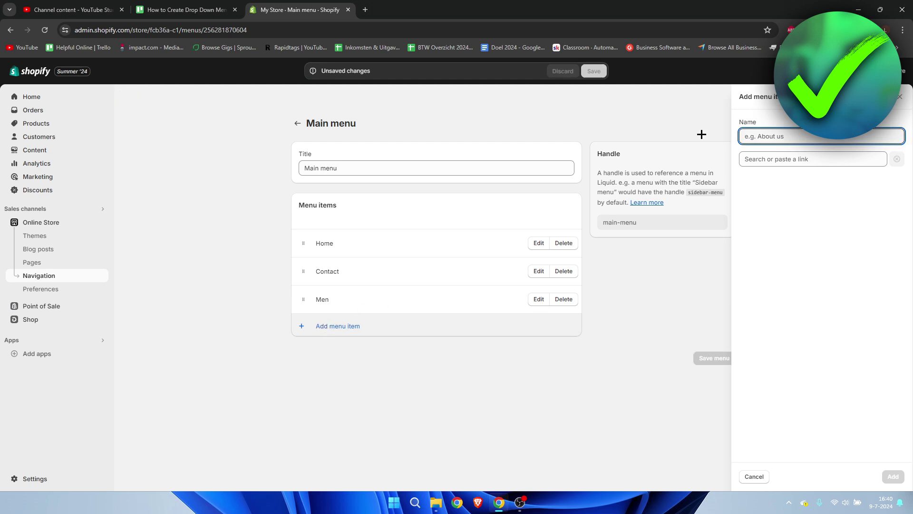
- Add a menu item named T-Shirts linked to Collections > T-Shirts
text(T-Shirts)
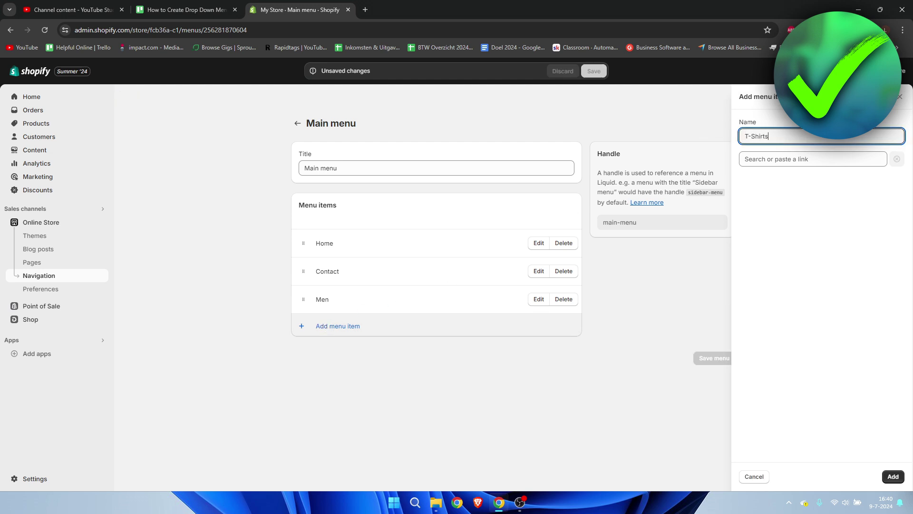
click(812, 159)
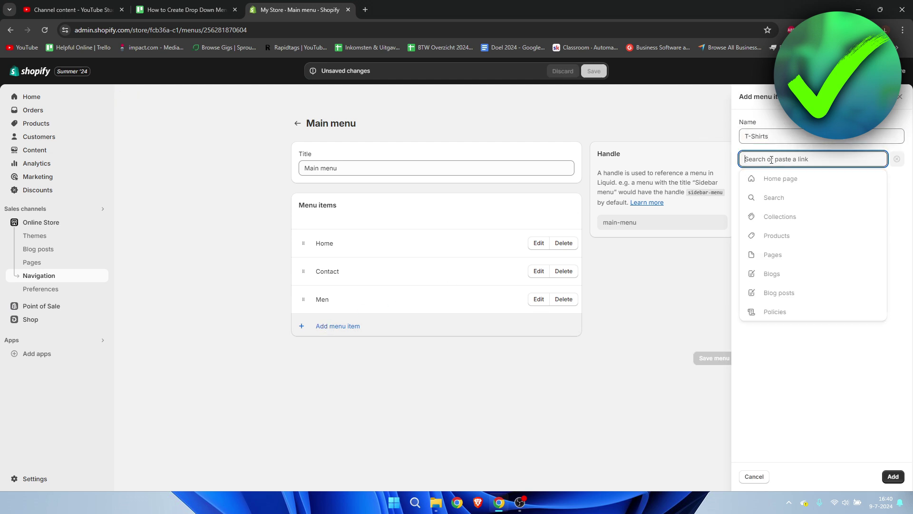
click(801, 218)
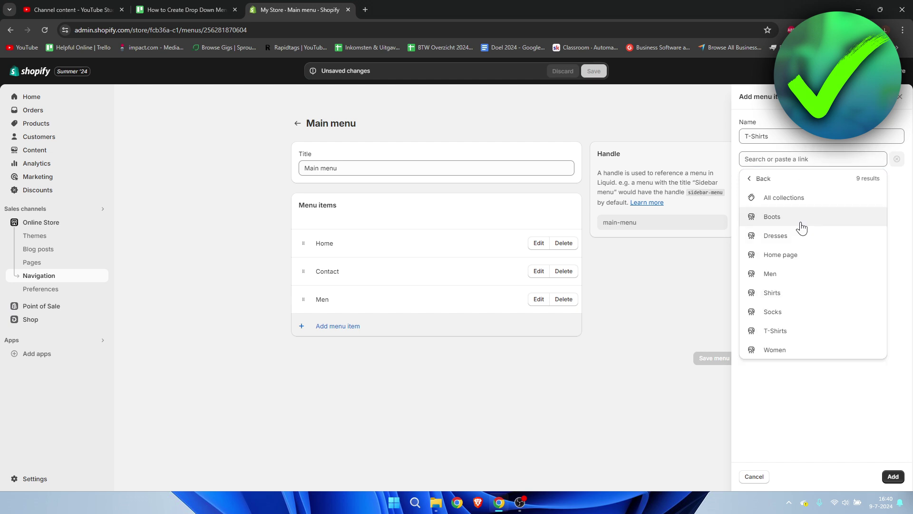
click(785, 326)
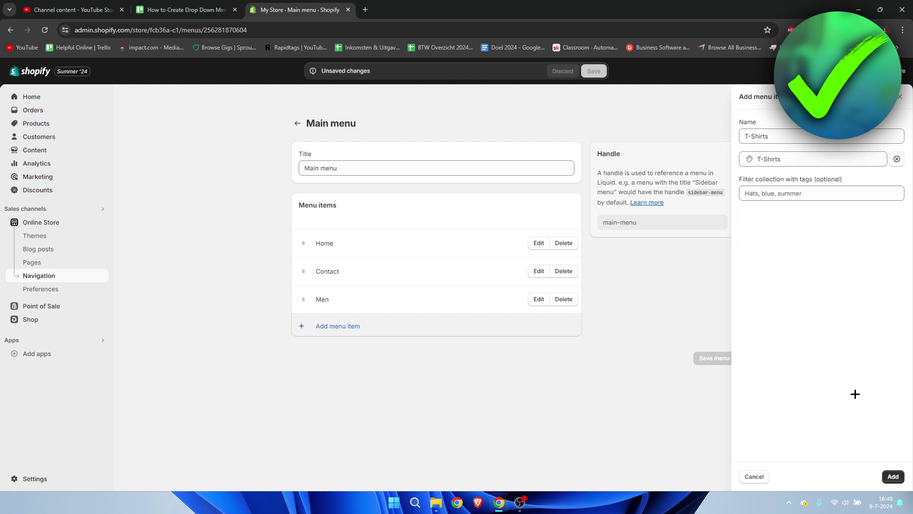
click(892, 476)
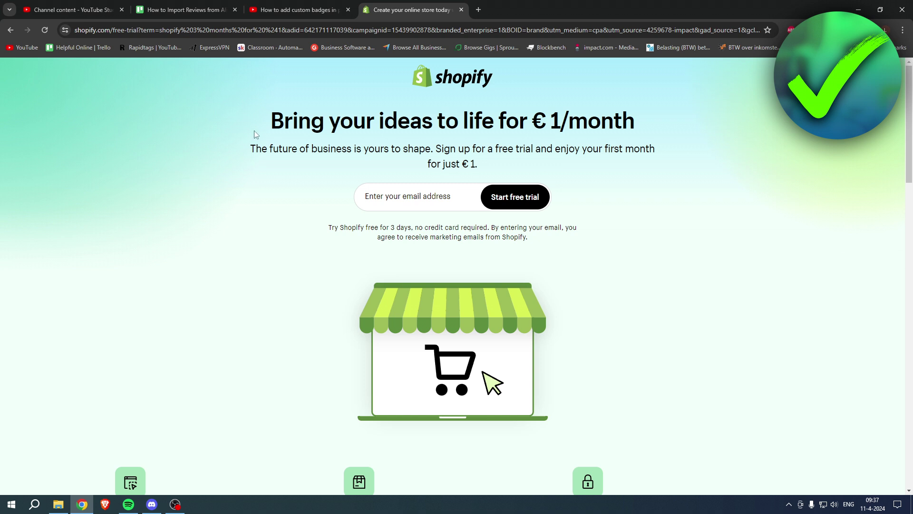
drag(254, 130, 633, 118)
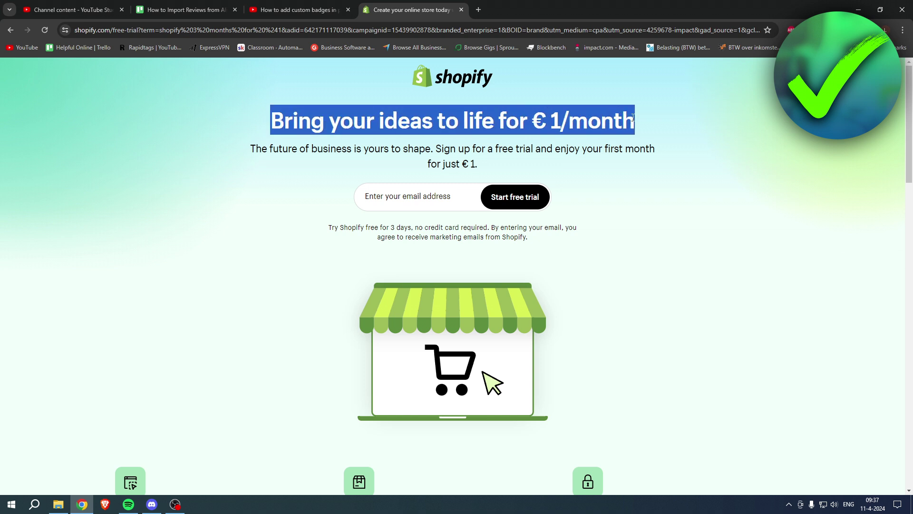
click(633, 121)
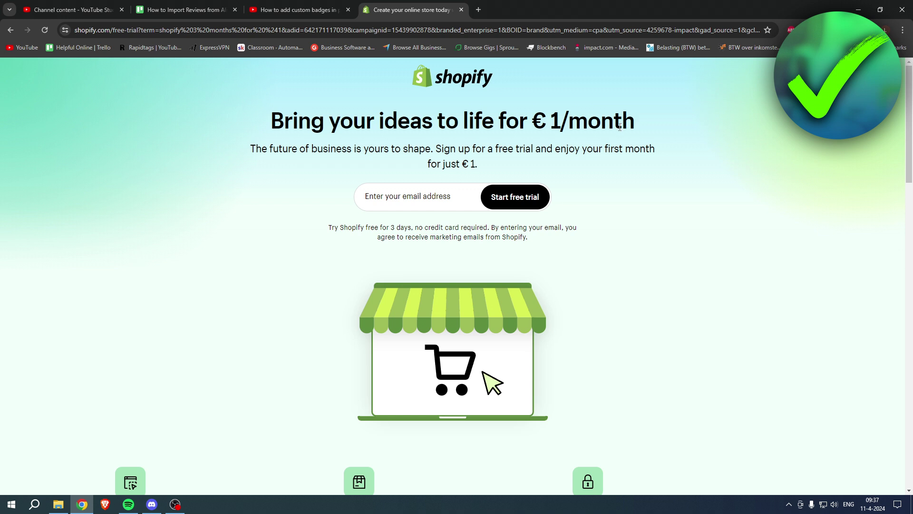
drag(438, 148, 659, 152)
drag(428, 163, 484, 166)
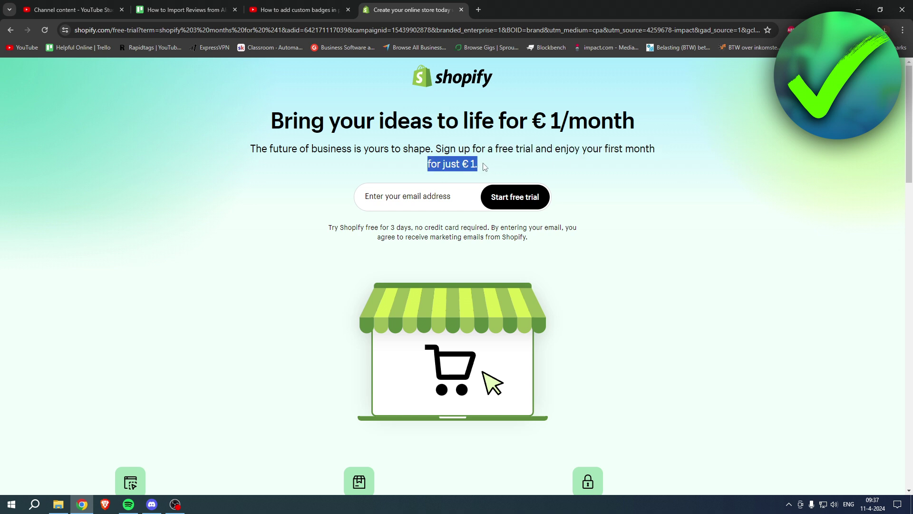
click(485, 166)
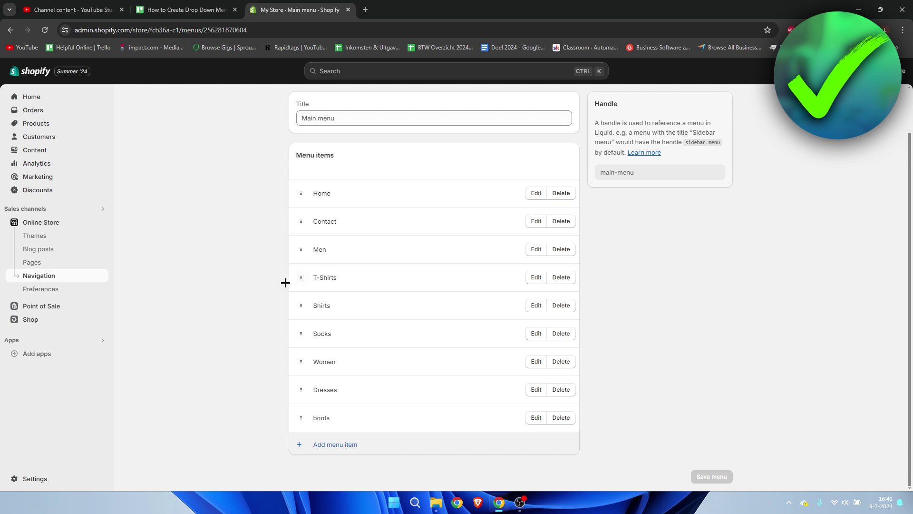
- Drag the T-Shirts row below Men and indent it as Men's first sub-item
drag(299, 277, 300, 308)
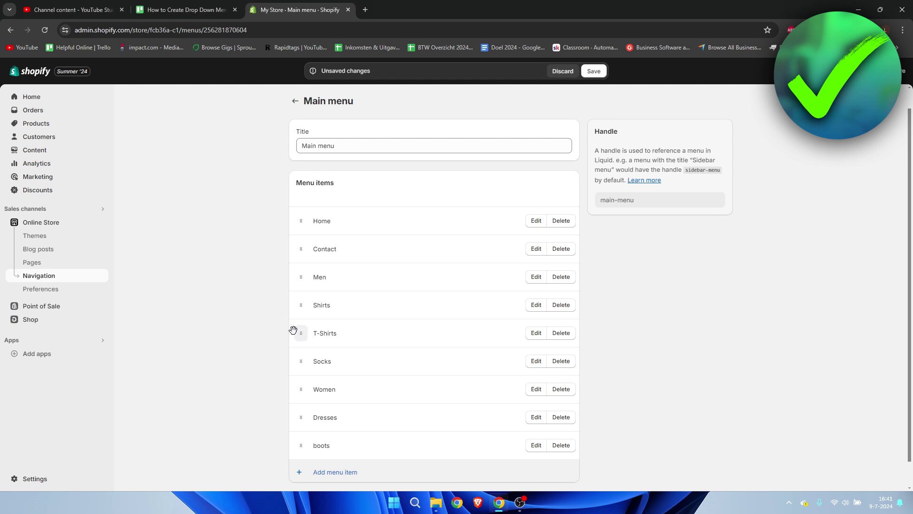
drag(297, 332, 299, 303)
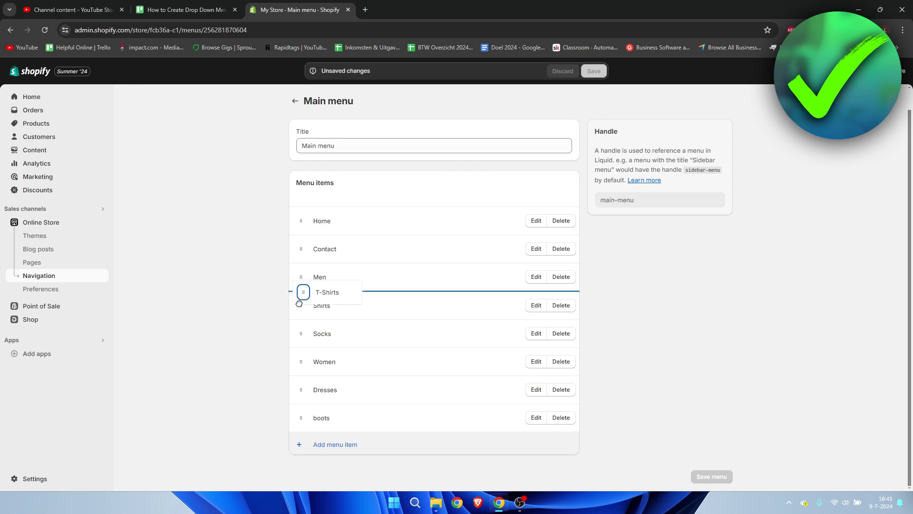
drag(299, 304, 349, 305)
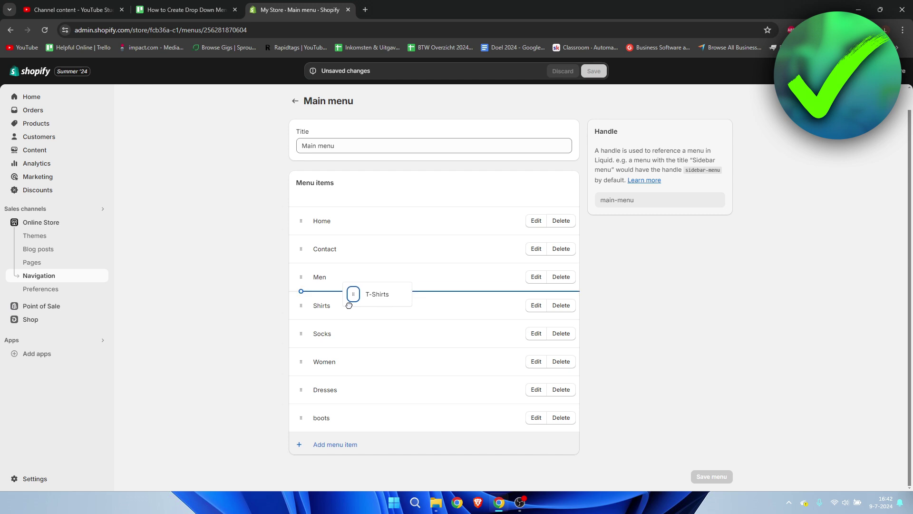
drag(349, 305, 350, 306)
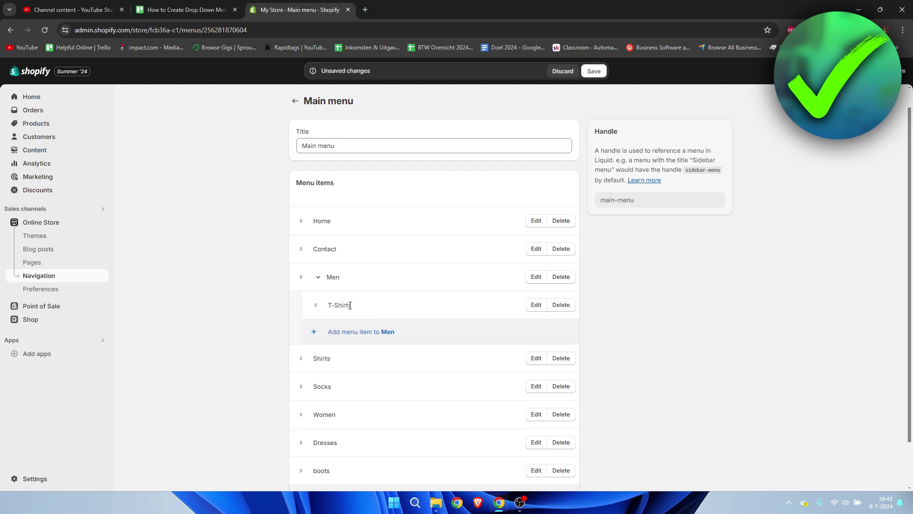
click(318, 282)
- Drag Shirts into the Men group, placing it at the same level as T-Shirts
click(322, 284)
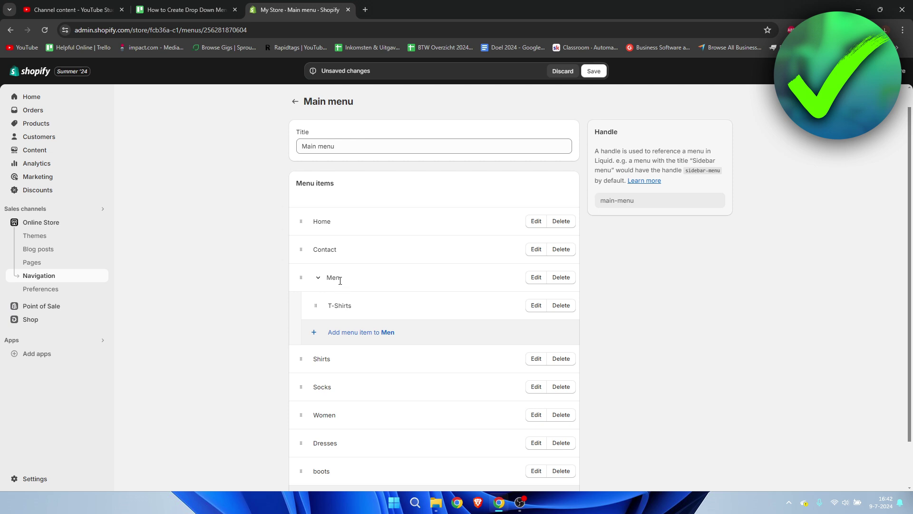
drag(301, 358, 370, 332)
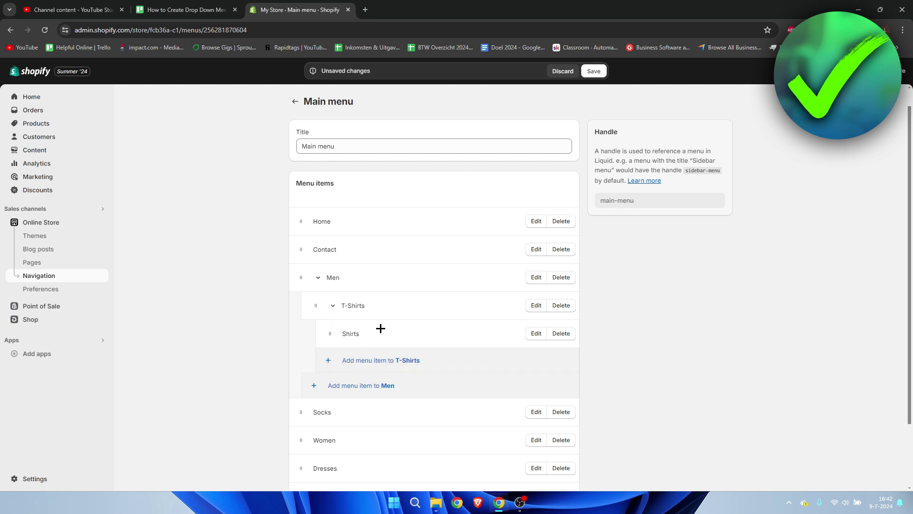
drag(330, 333, 198, 324)
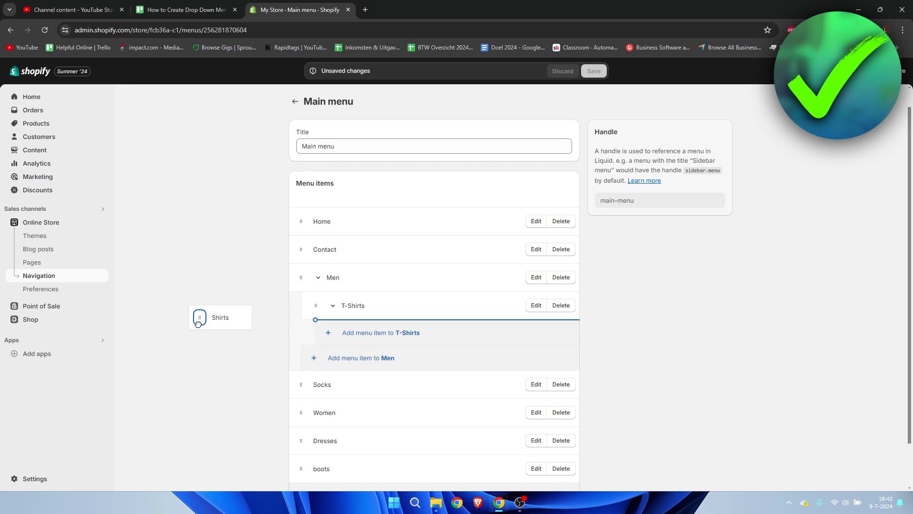
drag(198, 324, 199, 324)
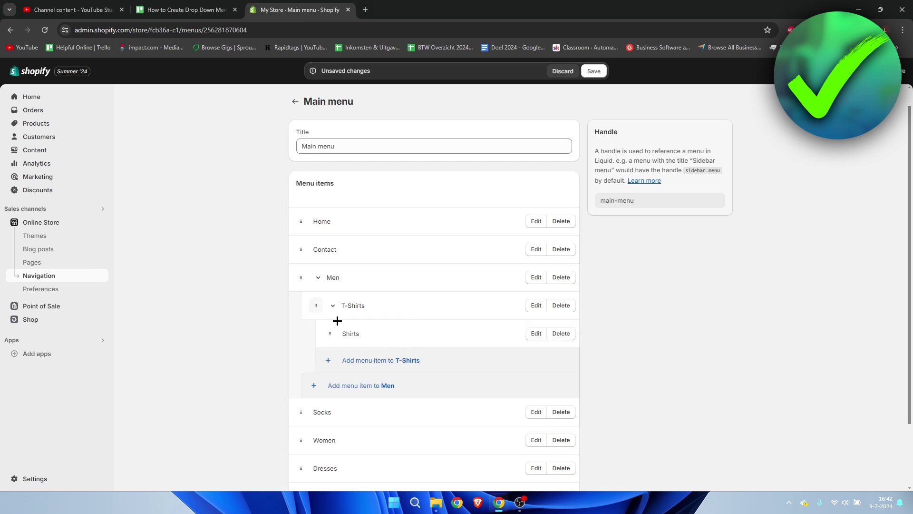
drag(327, 335, 248, 344)
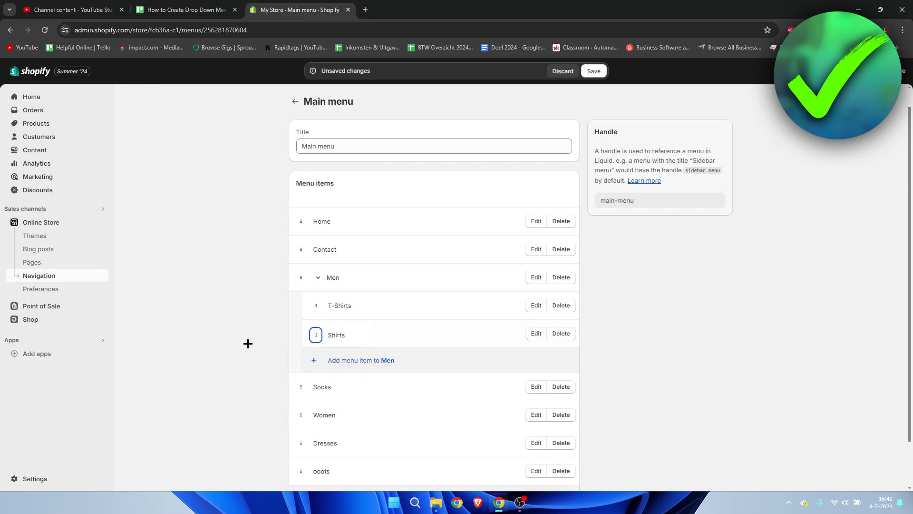
- Nest Socks under Men and Dresses and boots under Women, collapse both groups, and save the menu
drag(301, 386, 235, 365)
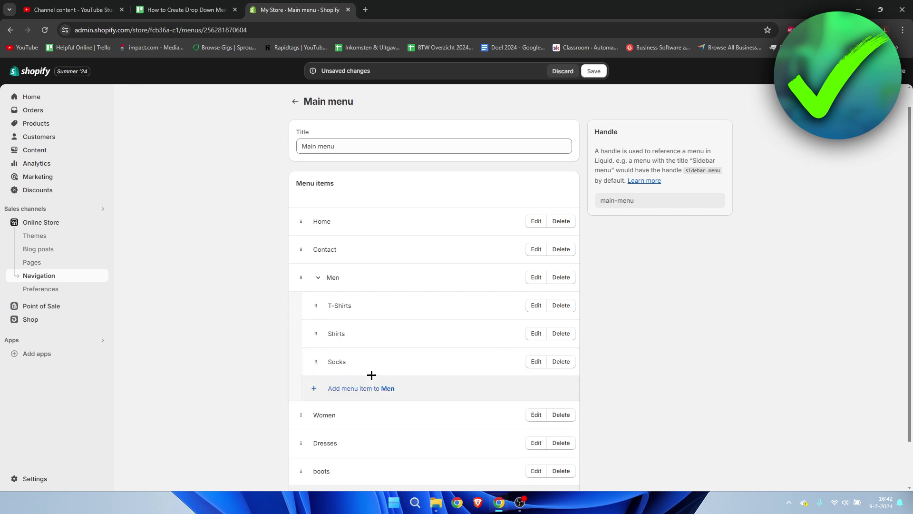
click(317, 279)
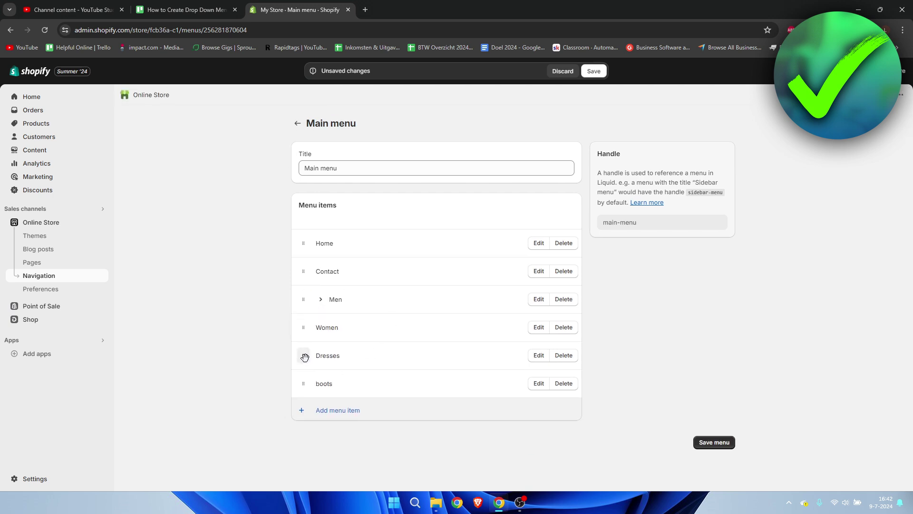
drag(305, 354, 323, 352)
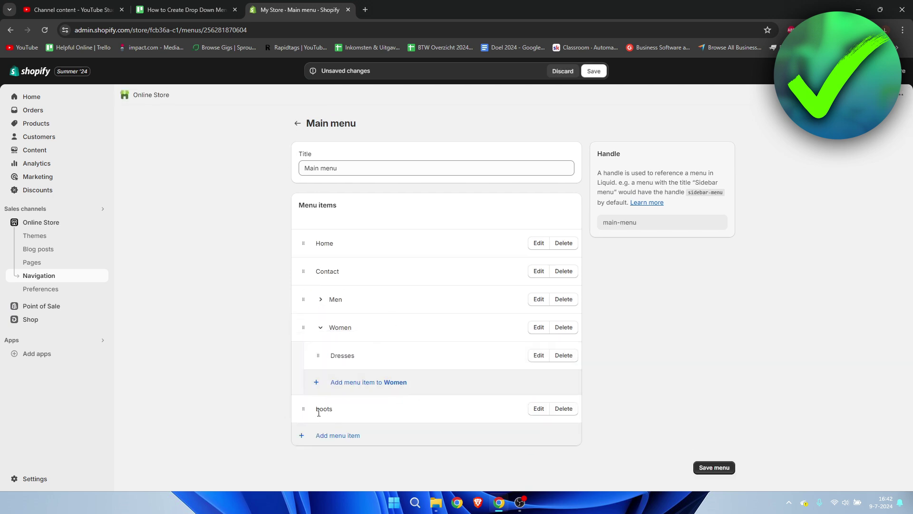
drag(302, 408, 317, 384)
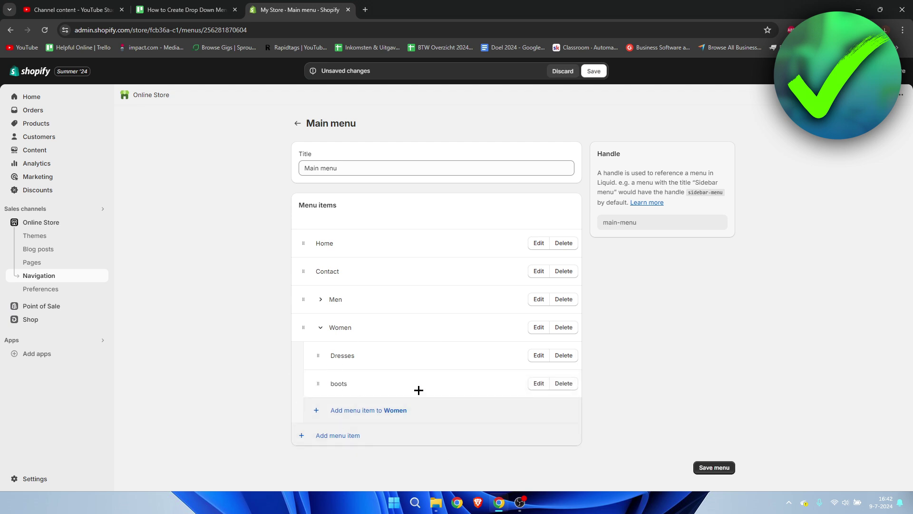
click(322, 329)
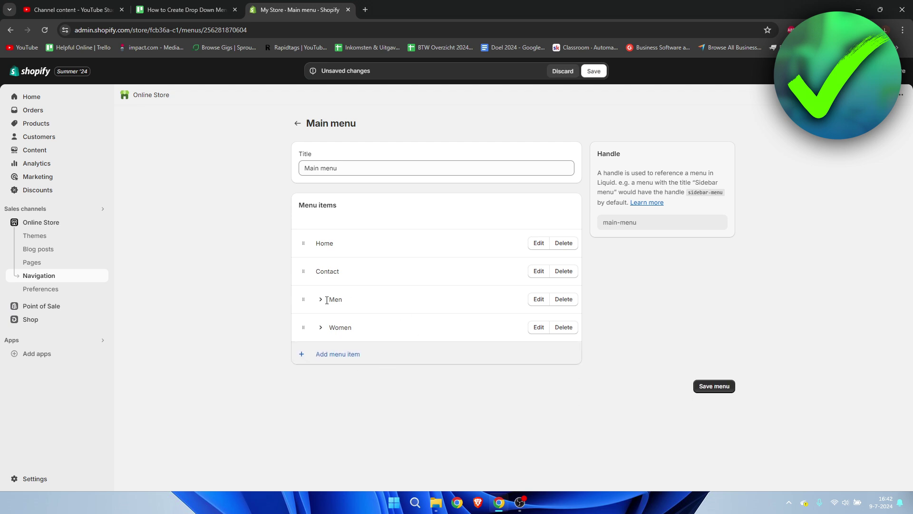
click(730, 386)
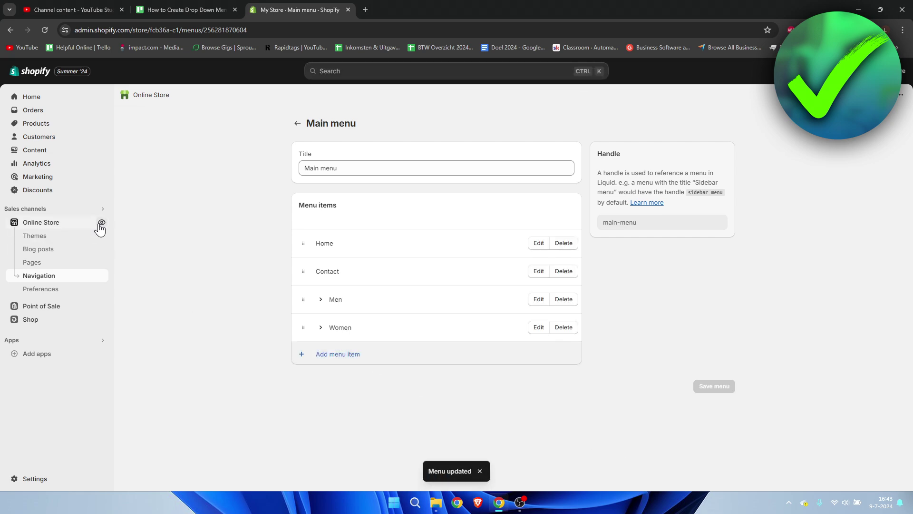
- View the live storefront, check the Men and Women drop-downs, and open the T-Shirts collection
click(101, 221)
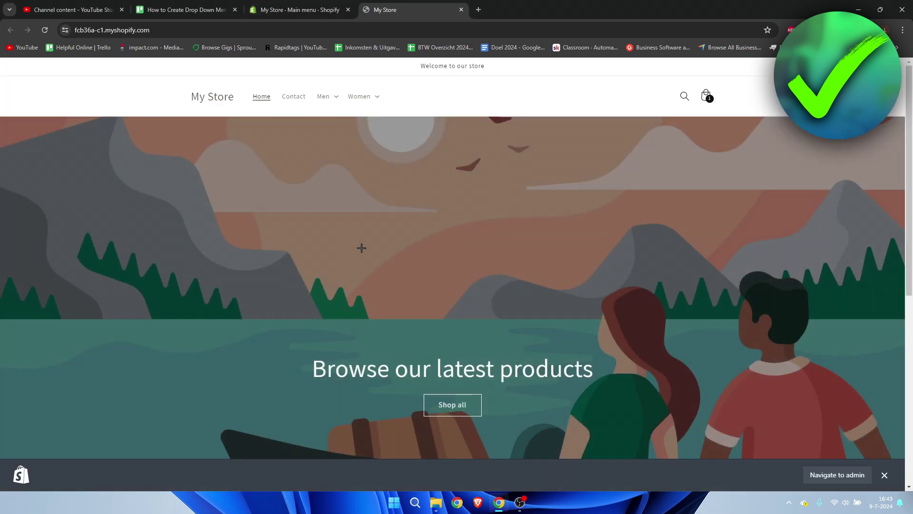
click(339, 97)
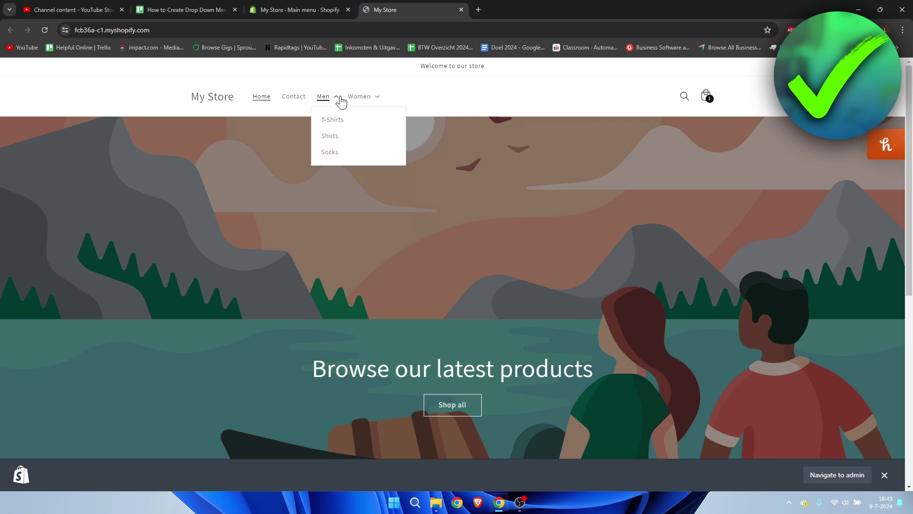
click(376, 98)
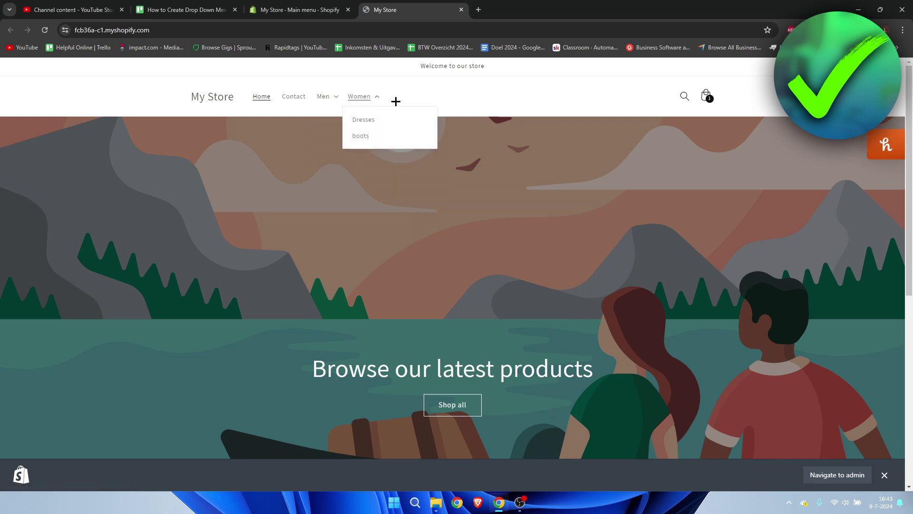
click(337, 98)
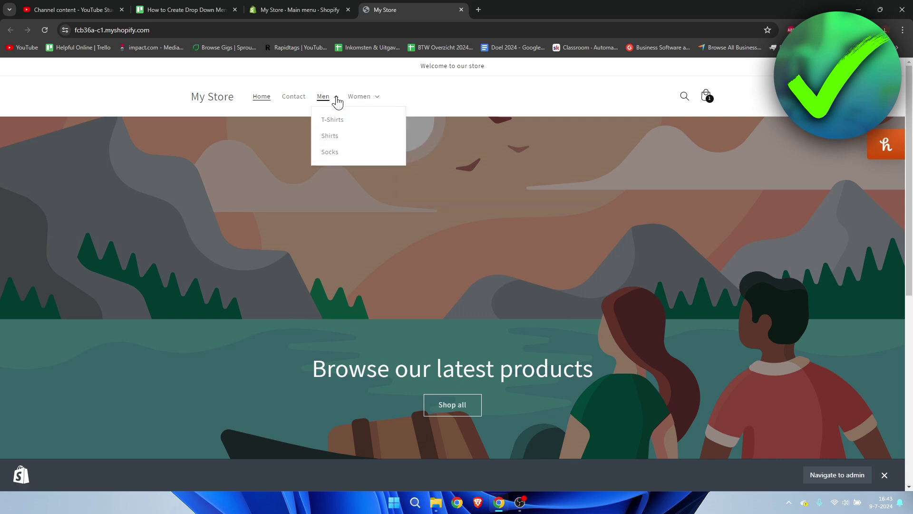
click(355, 120)
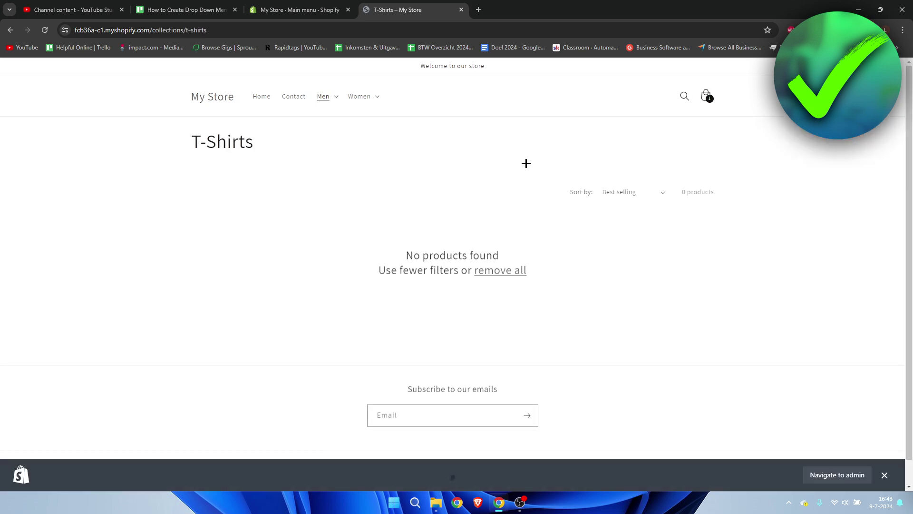